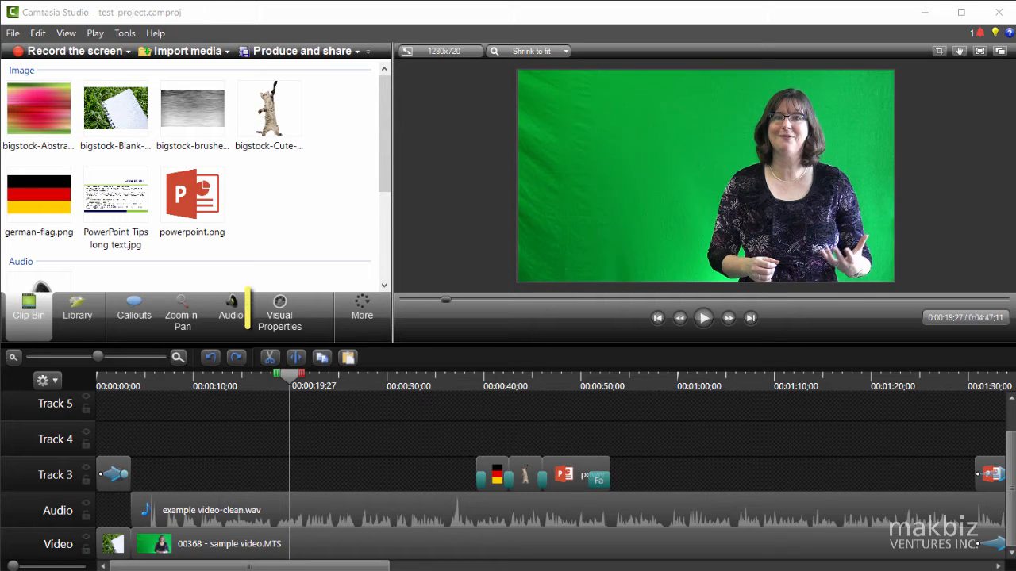
# Enable the Remove a color effect in the visual properties of the green-screen sample video clip
pyautogui.click(279, 321)
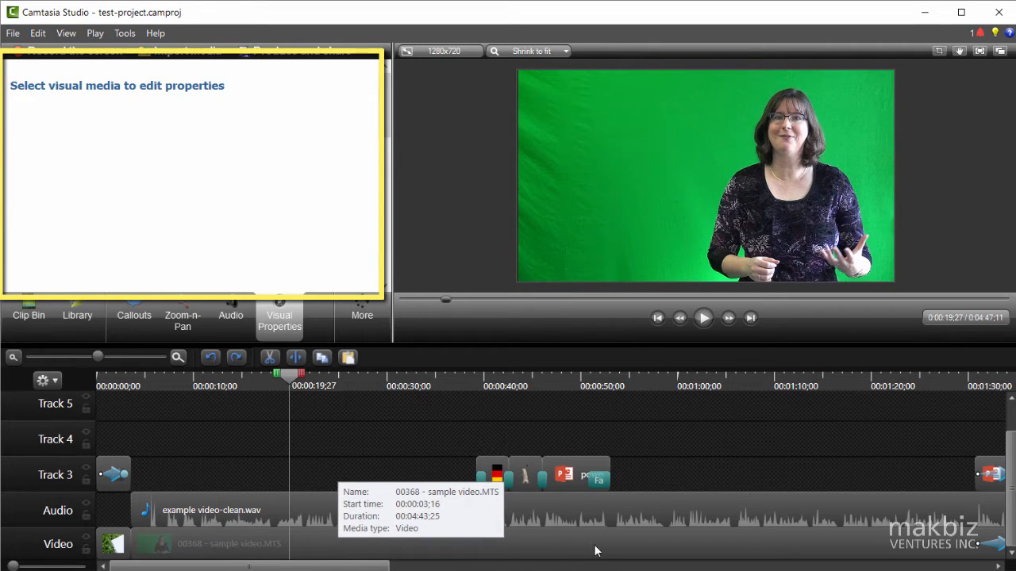
pyautogui.click(541, 552)
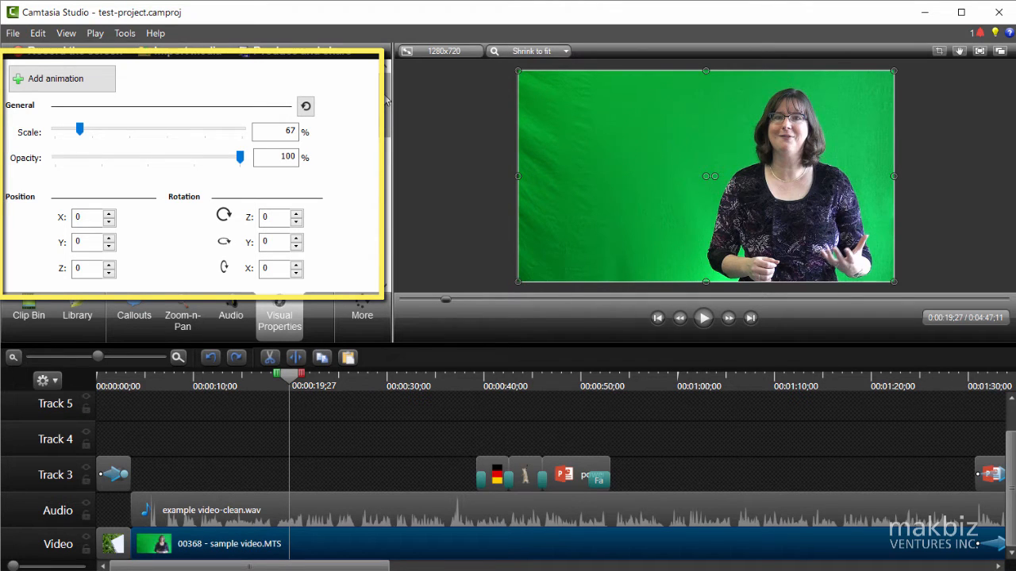
pyautogui.moveTo(387, 103); pyautogui.dragTo(370, 172)
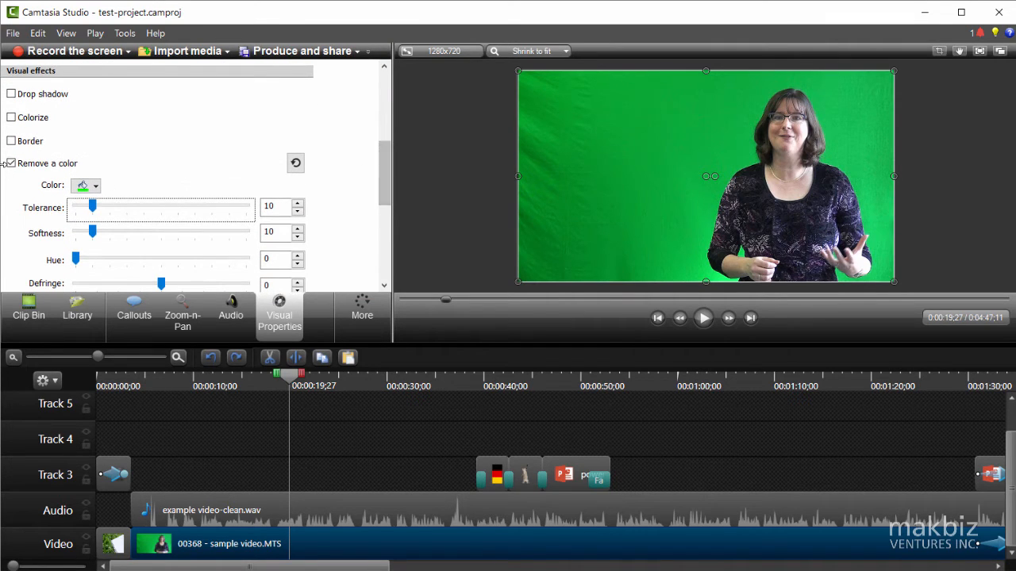
pyautogui.click(11, 163)
pyautogui.click(11, 164)
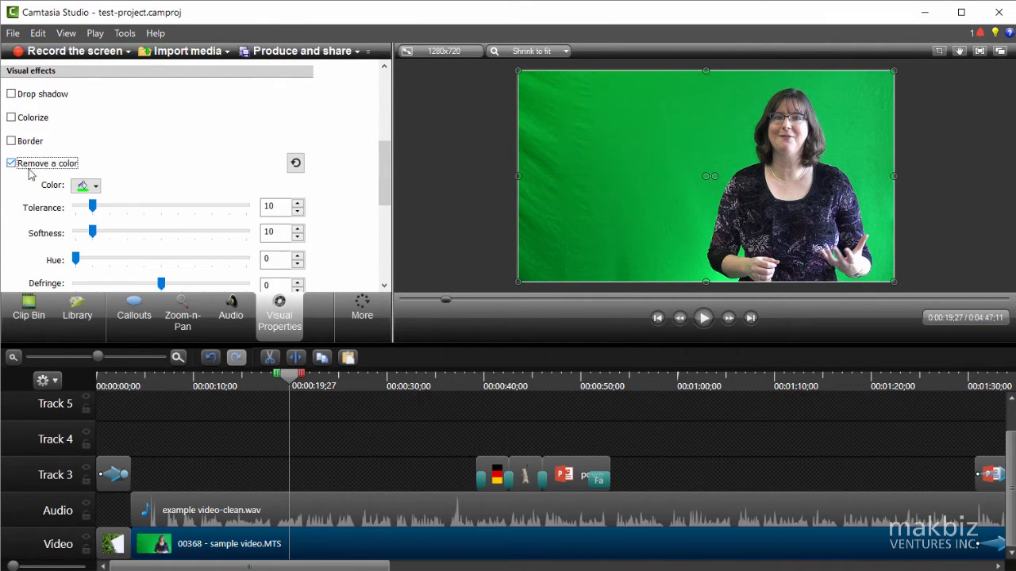
pyautogui.moveTo(386, 160); pyautogui.dragTo(386, 176)
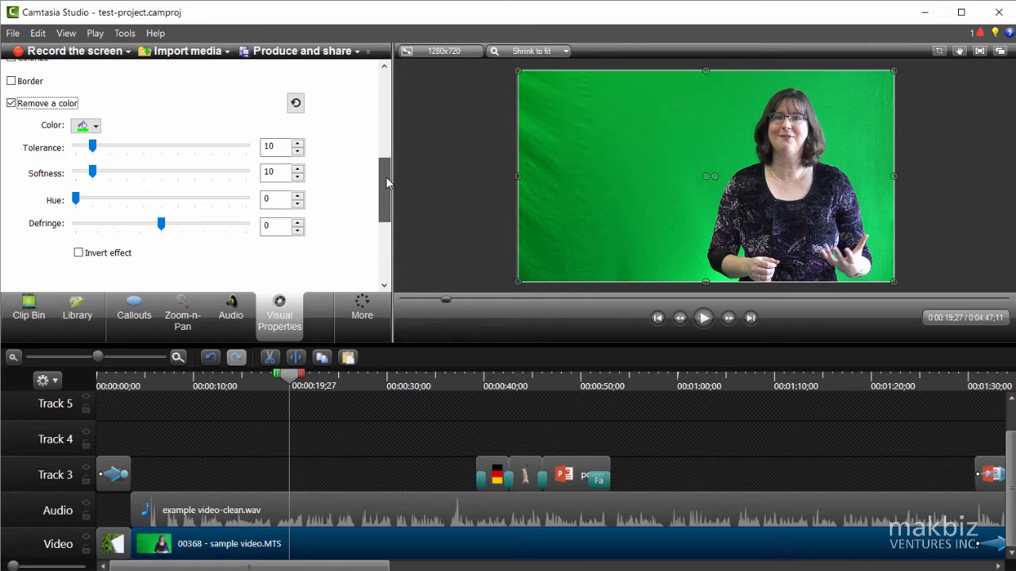
# Try removing the light green palette color at a tolerance of 34, and reset the tolerance to 0
pyautogui.click(95, 127)
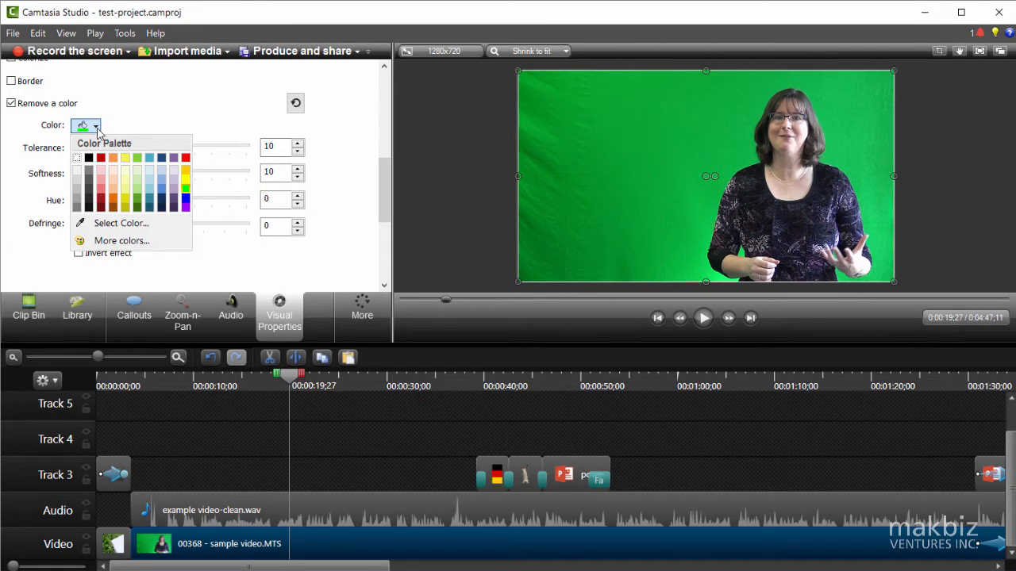
pyautogui.click(140, 158)
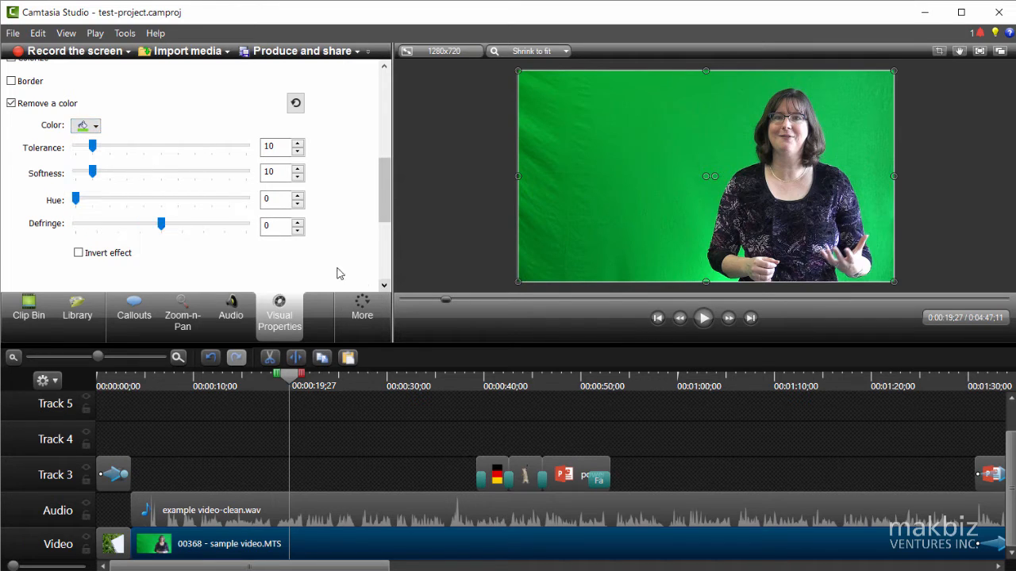
pyautogui.moveTo(92, 148); pyautogui.dragTo(133, 158)
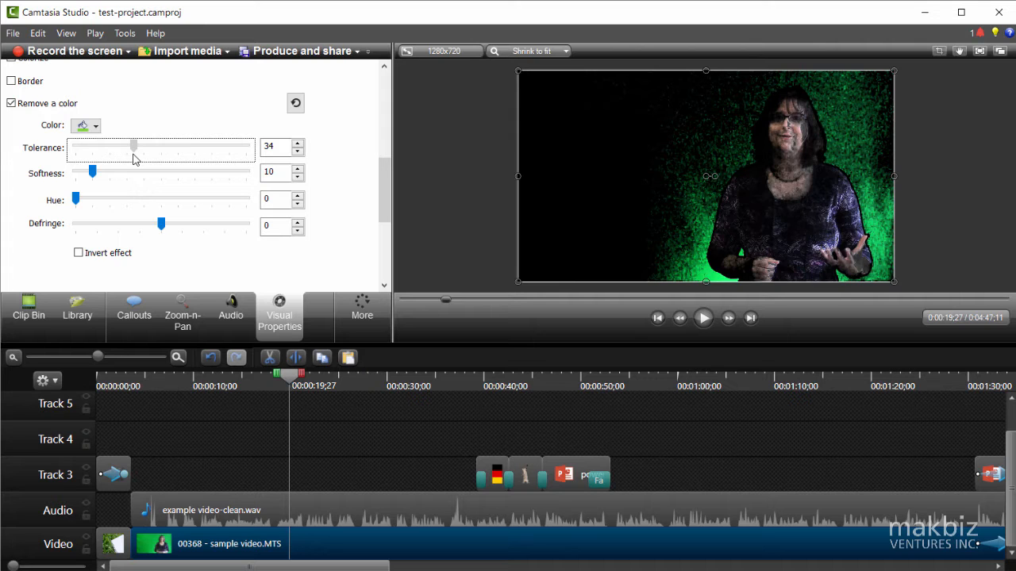
pyautogui.moveTo(133, 159); pyautogui.dragTo(64, 150)
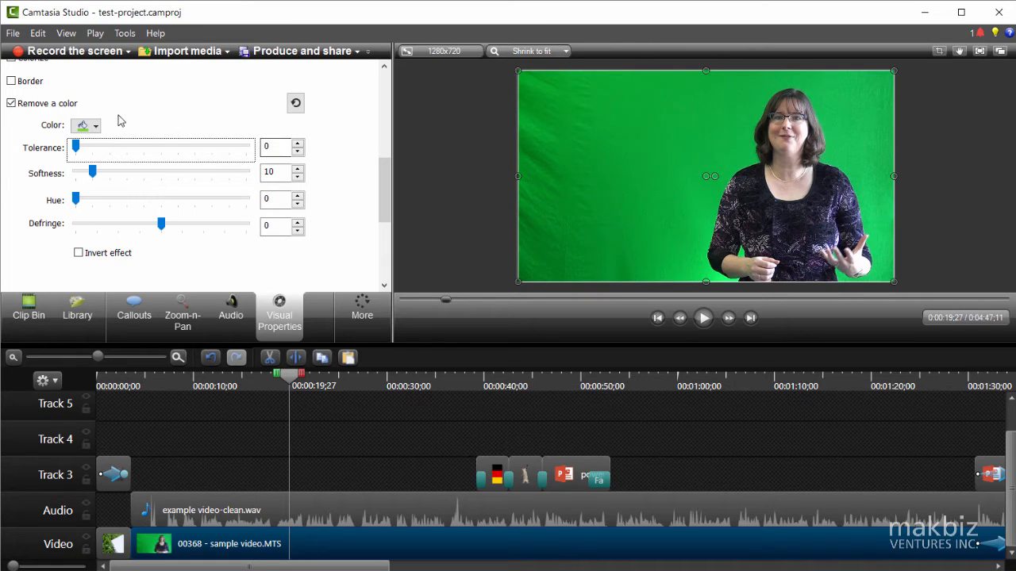
# Sample the color to remove from the green backdrop close to the presenter in the video preview
pyautogui.click(95, 127)
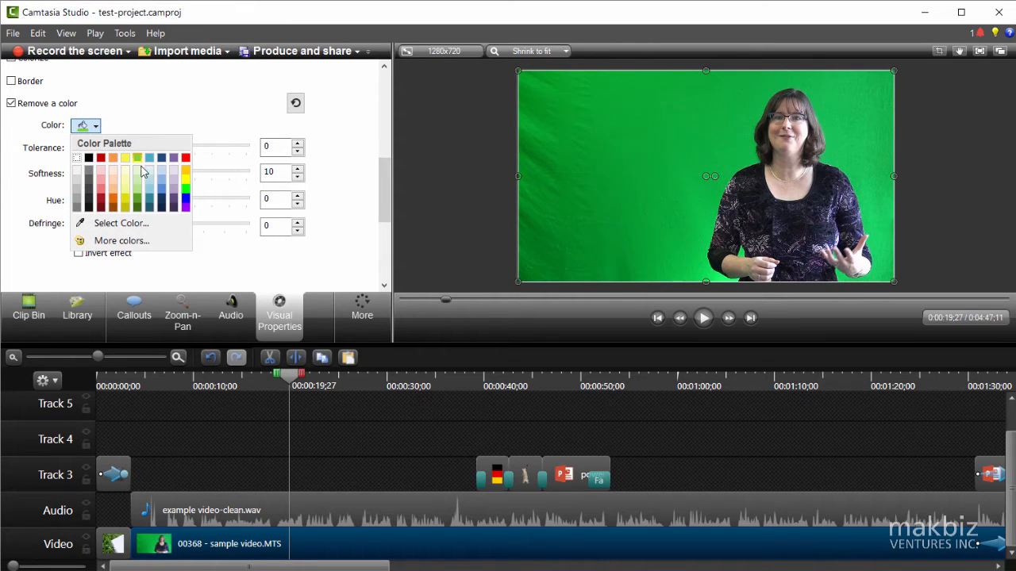
pyautogui.click(116, 225)
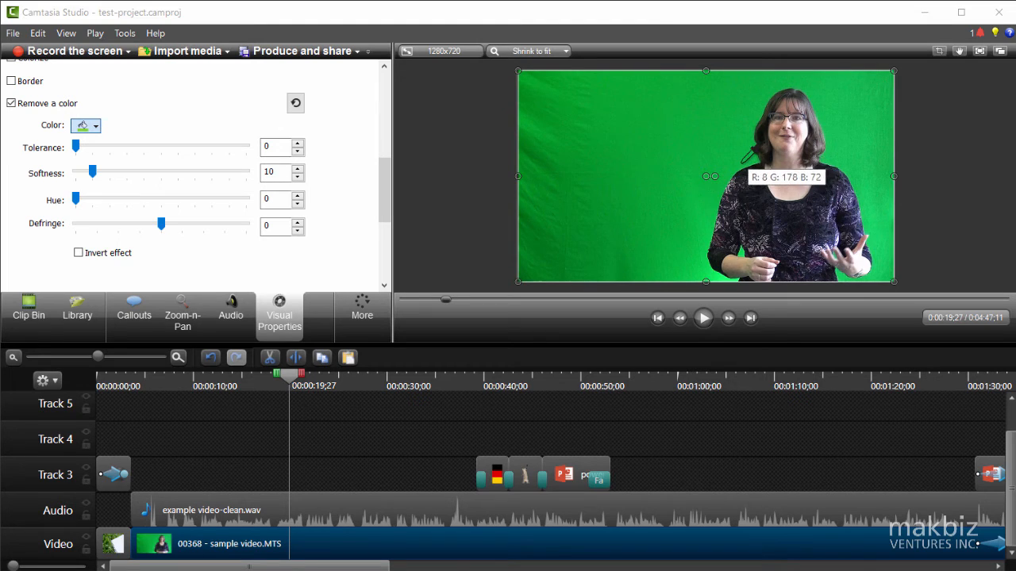
pyautogui.click(746, 172)
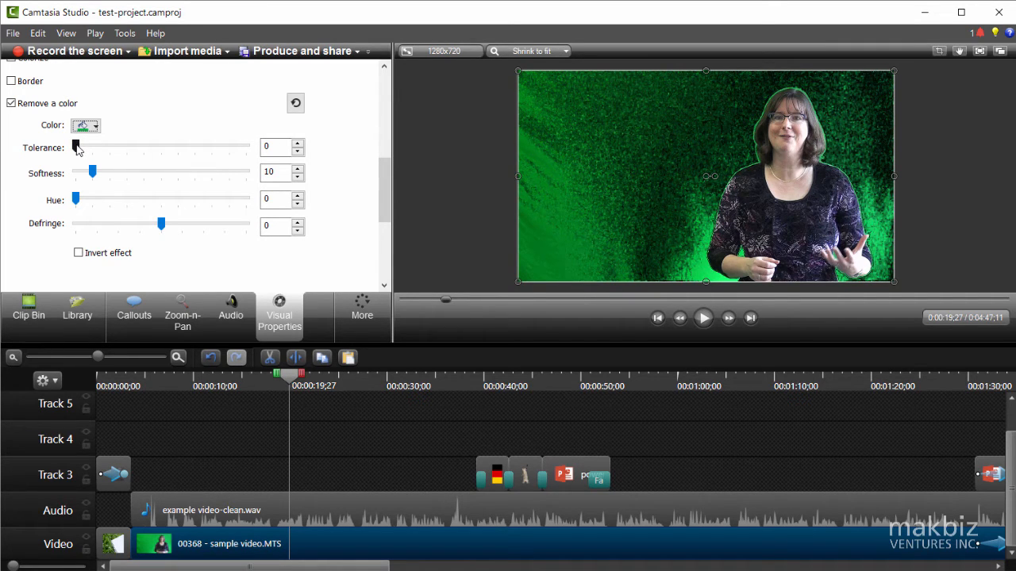
# Test color-removal tolerances of 12 and 29, and settle on 9
pyautogui.moveTo(76, 148); pyautogui.dragTo(97, 149)
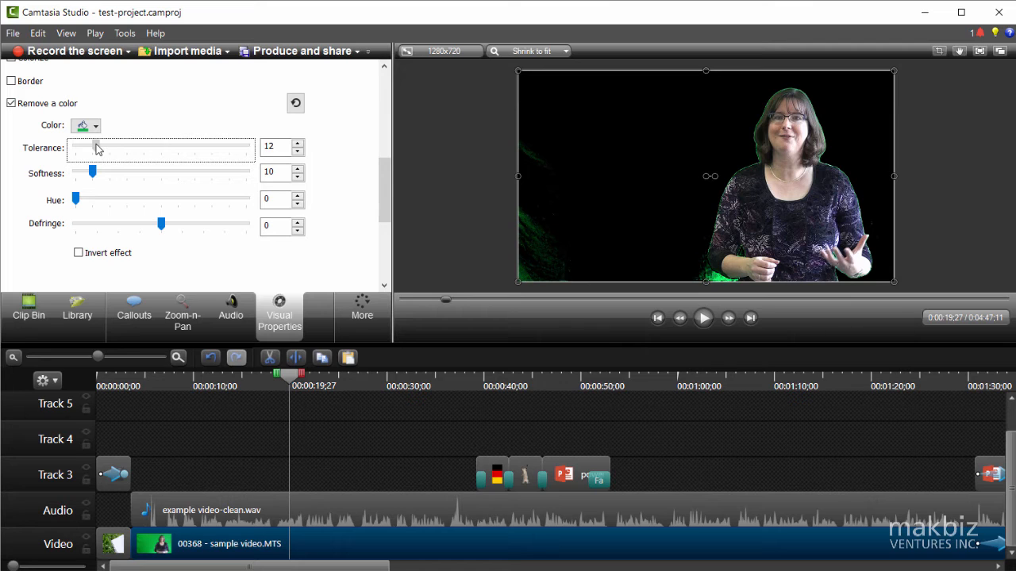
pyautogui.moveTo(96, 149); pyautogui.dragTo(124, 154)
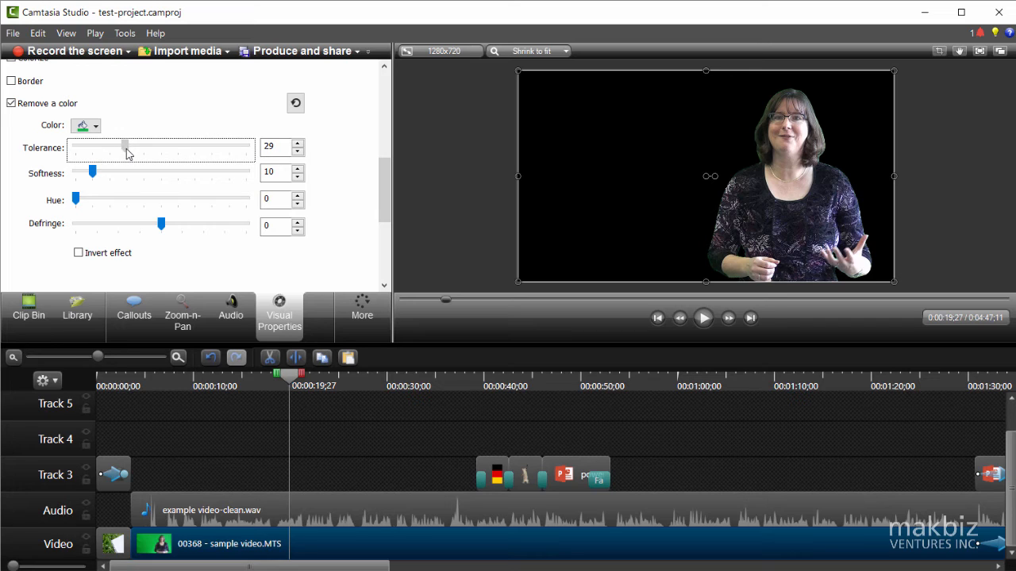
pyautogui.moveTo(127, 153); pyautogui.dragTo(126, 148)
pyautogui.moveTo(125, 150); pyautogui.dragTo(90, 151)
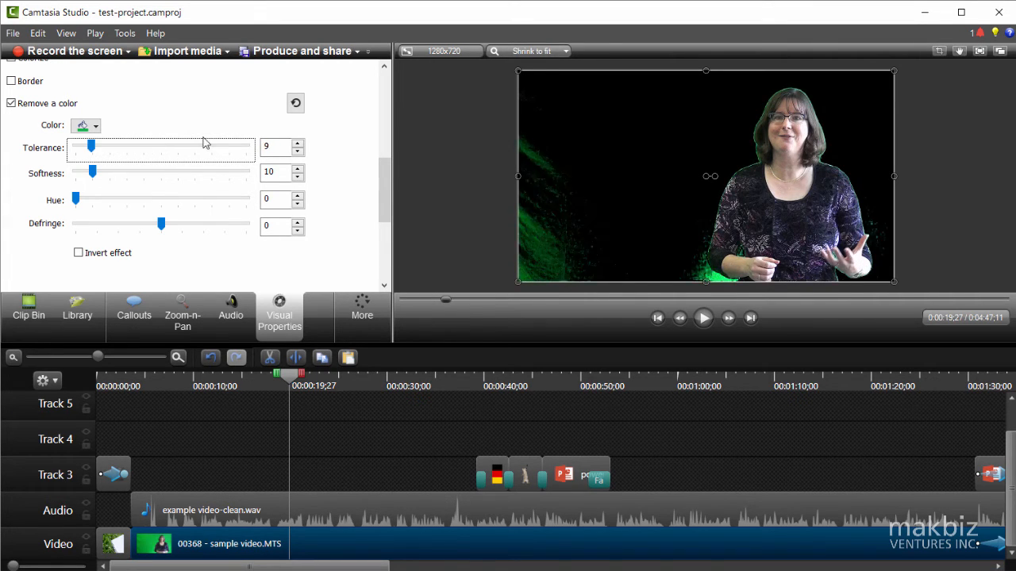
# Set the project's background color to yellow in the editing dimensions
pyautogui.click(460, 50)
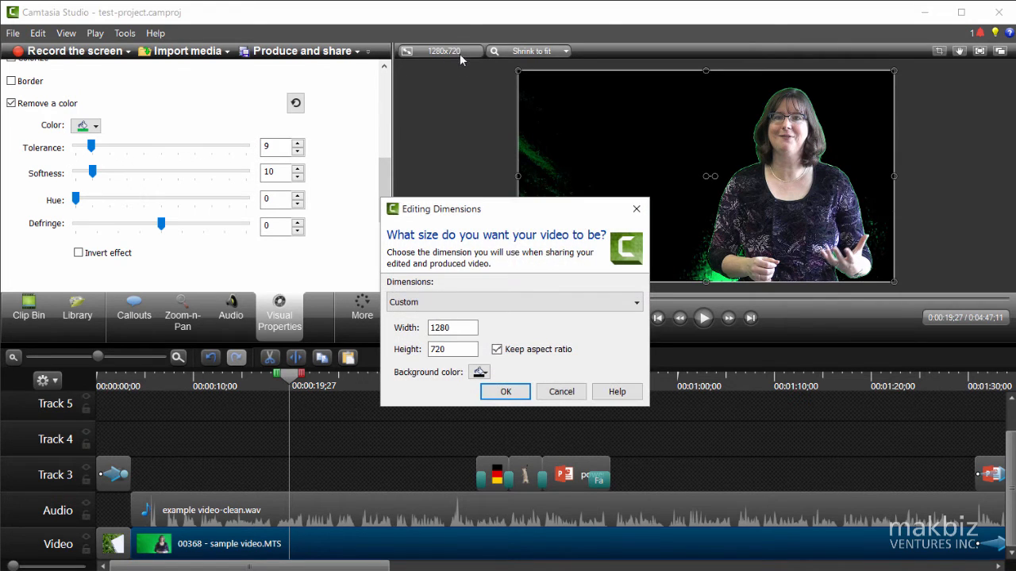
pyautogui.click(483, 374)
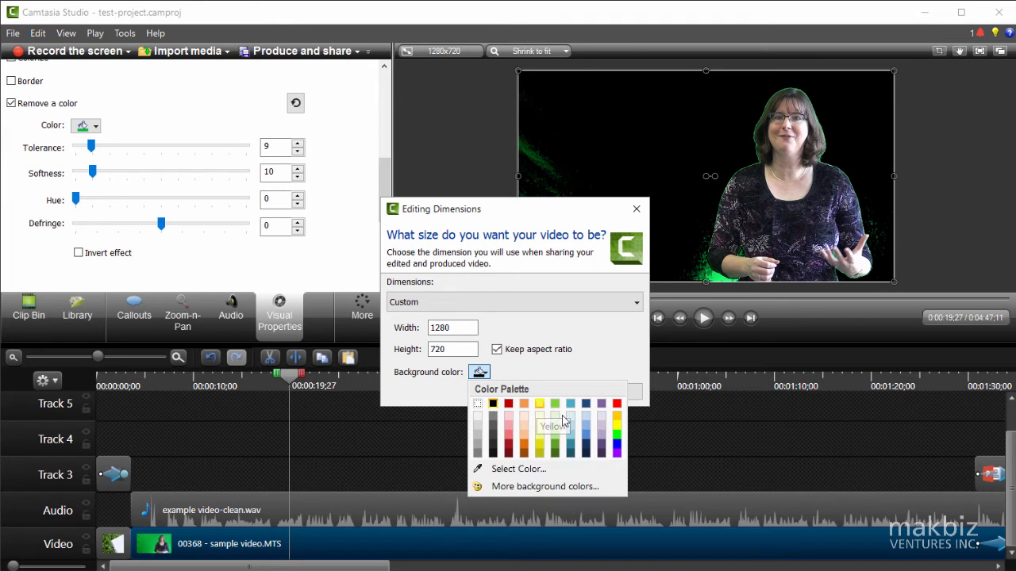
pyautogui.click(618, 427)
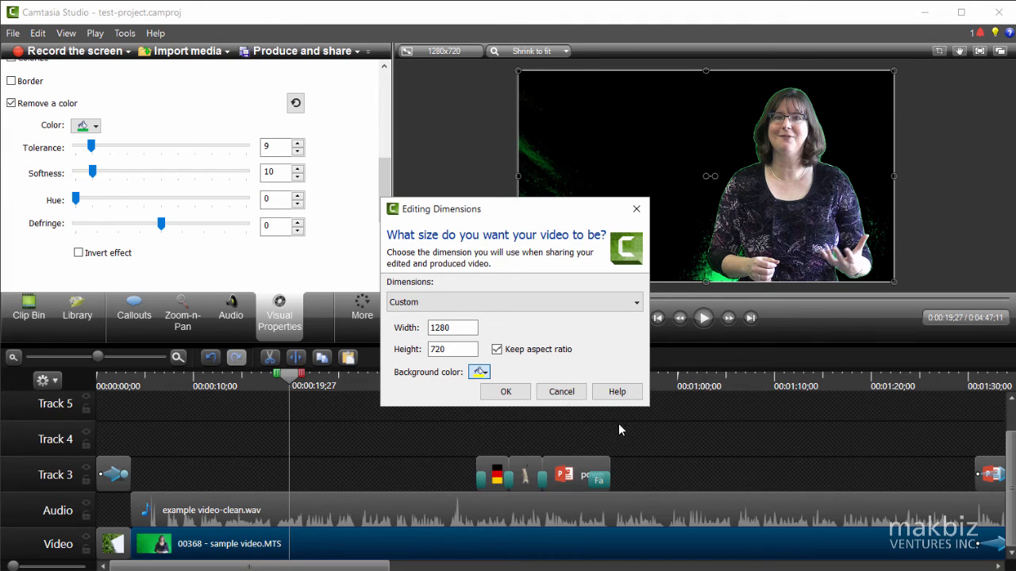
pyautogui.click(507, 392)
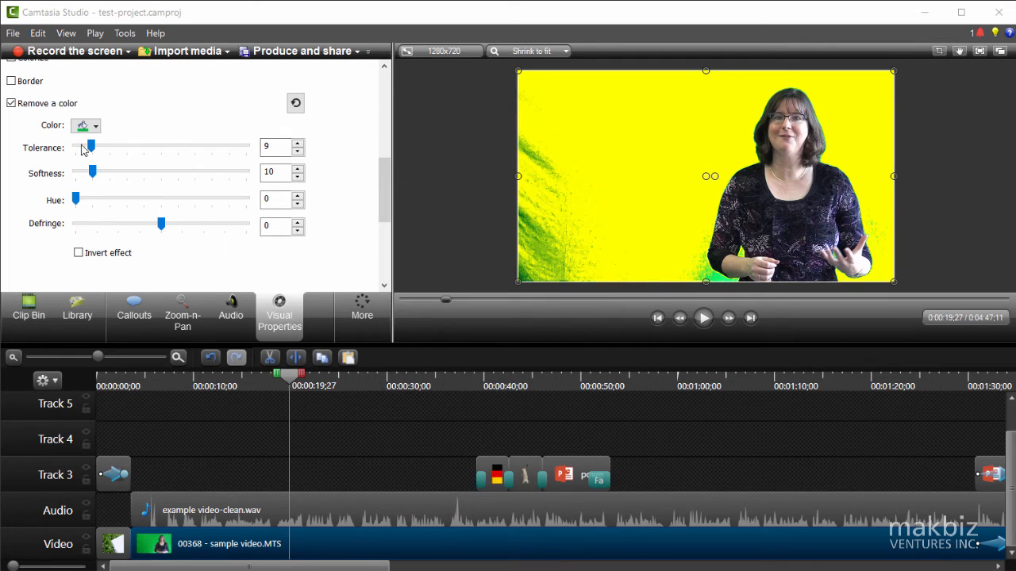
# Set the color removal's tolerance to 30 and defringe to 14, with hue at 0
pyautogui.moveTo(91, 146); pyautogui.dragTo(129, 155)
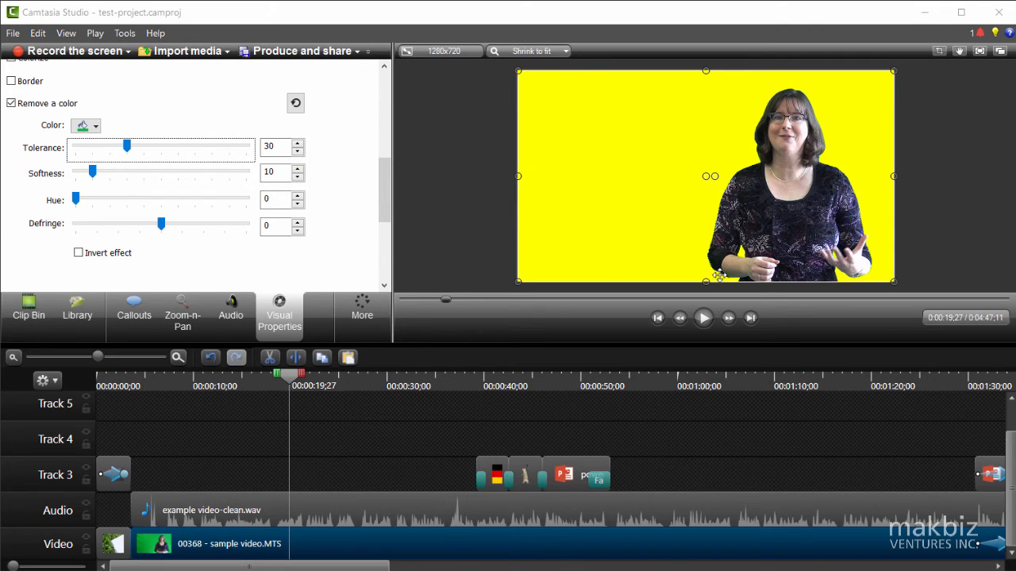
pyautogui.click(76, 200)
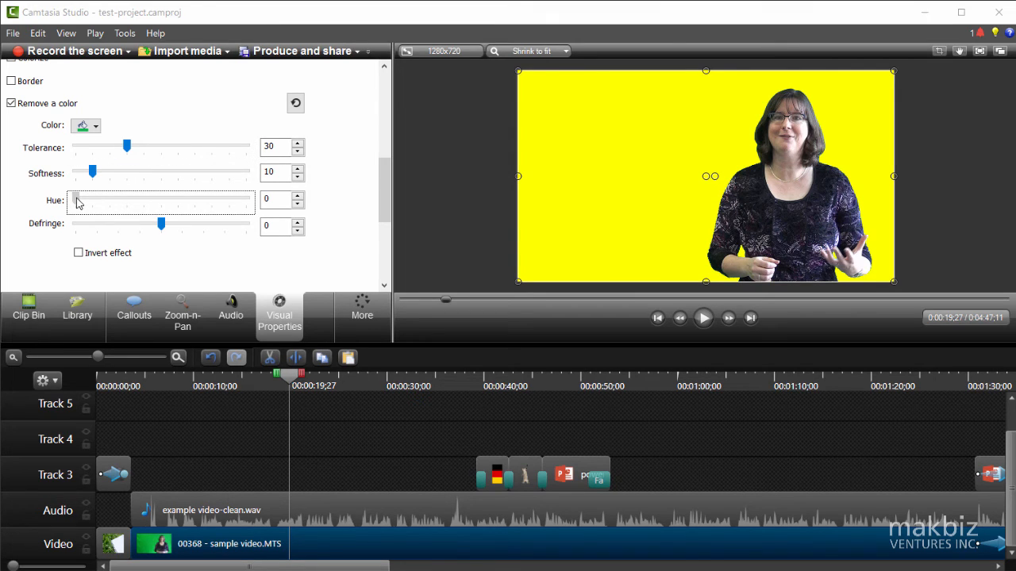
pyautogui.moveTo(77, 200)
pyautogui.mouseDown()
pyautogui.moveTo(199, 204)
pyautogui.moveTo(214, 215)
pyautogui.moveTo(68, 200)
pyautogui.mouseUp()
pyautogui.click(162, 226)
pyautogui.moveTo(162, 229); pyautogui.dragTo(175, 248)
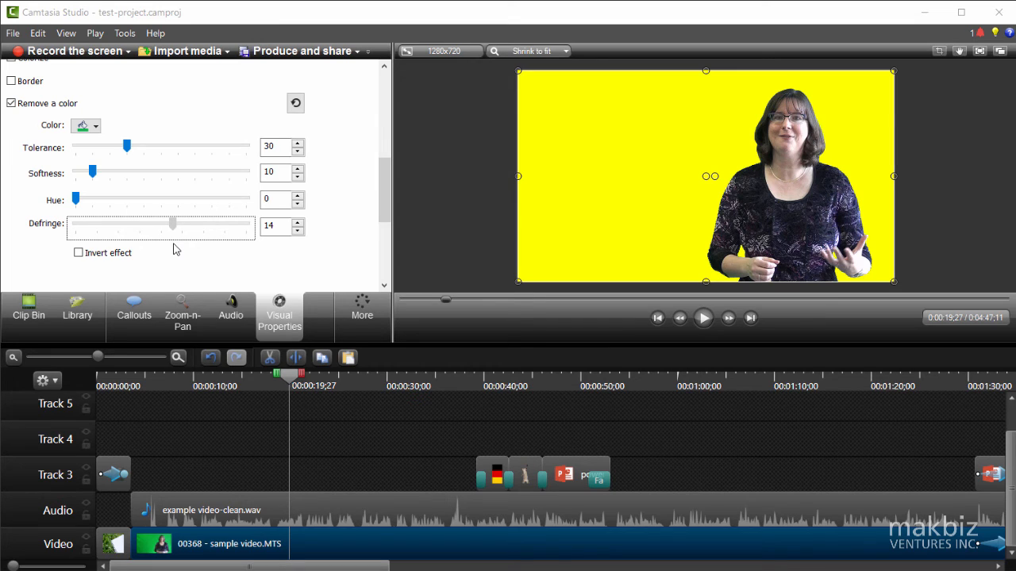
pyautogui.moveTo(176, 250)
pyautogui.mouseDown()
pyautogui.moveTo(155, 250)
pyautogui.moveTo(176, 250)
pyautogui.mouseUp()
# Set defringe to 0 and tolerance to 17 to examine the edge around the presenter's hair
pyautogui.click(559, 51)
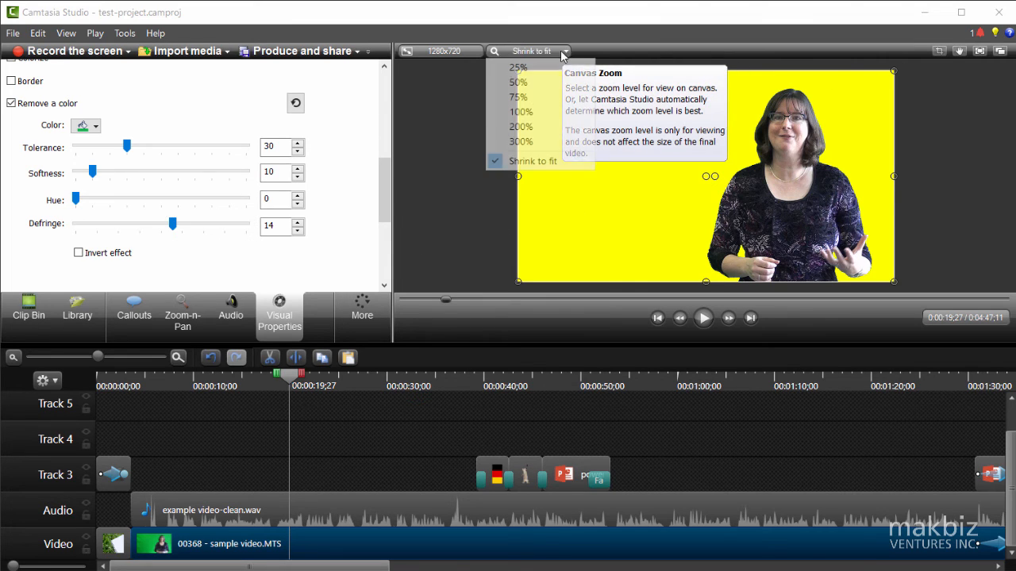
pyautogui.click(531, 112)
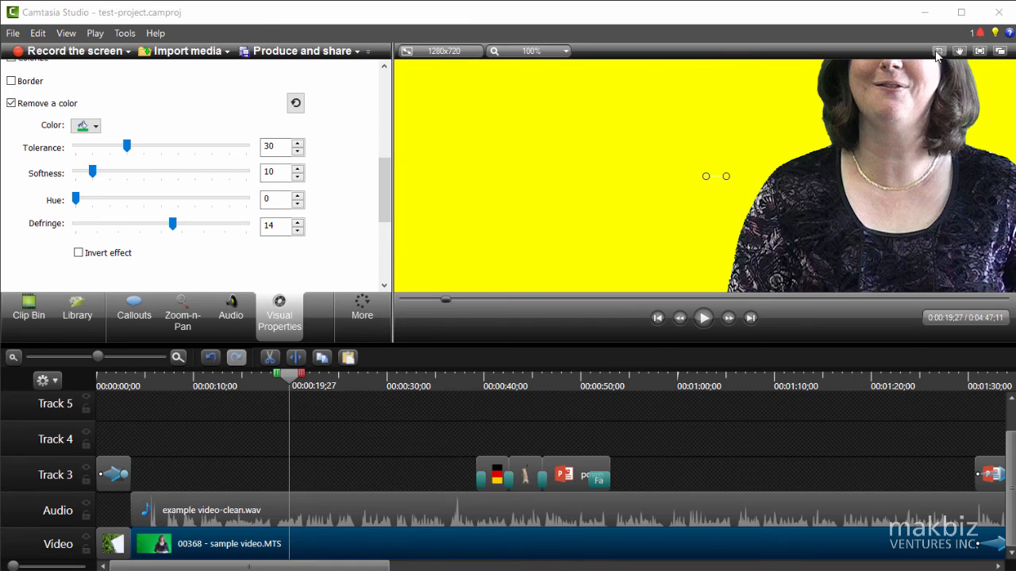
pyautogui.moveTo(892, 133); pyautogui.dragTo(796, 211)
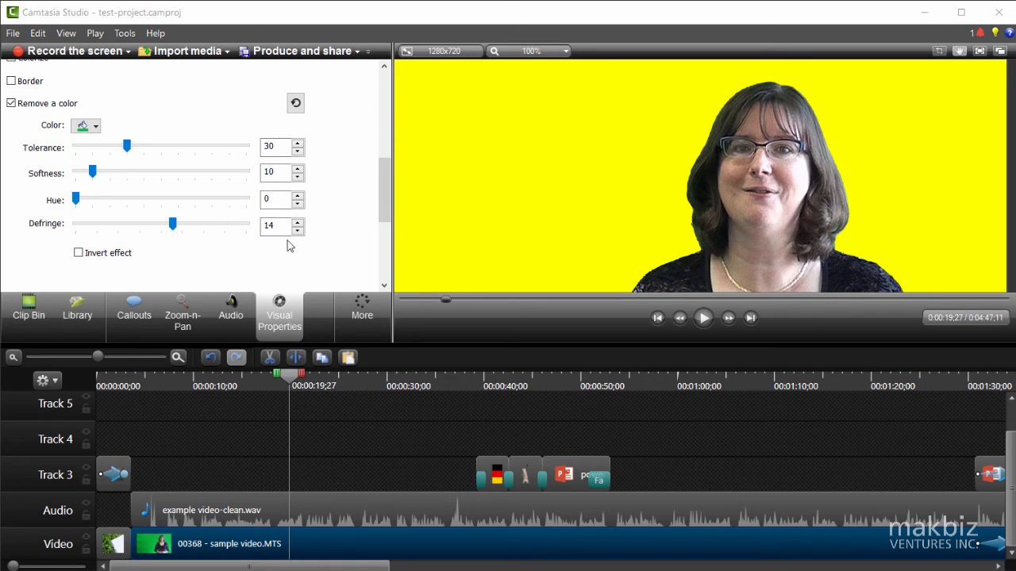
pyautogui.moveTo(285, 227); pyautogui.dragTo(227, 223)
pyautogui.write('0')
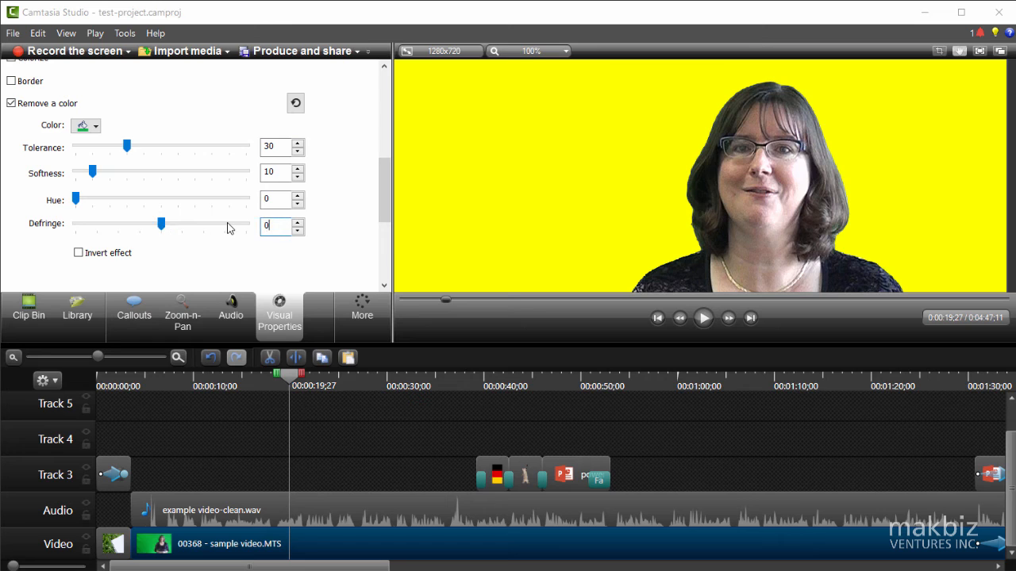
pyautogui.click(267, 202)
pyautogui.moveTo(128, 149); pyautogui.dragTo(109, 147)
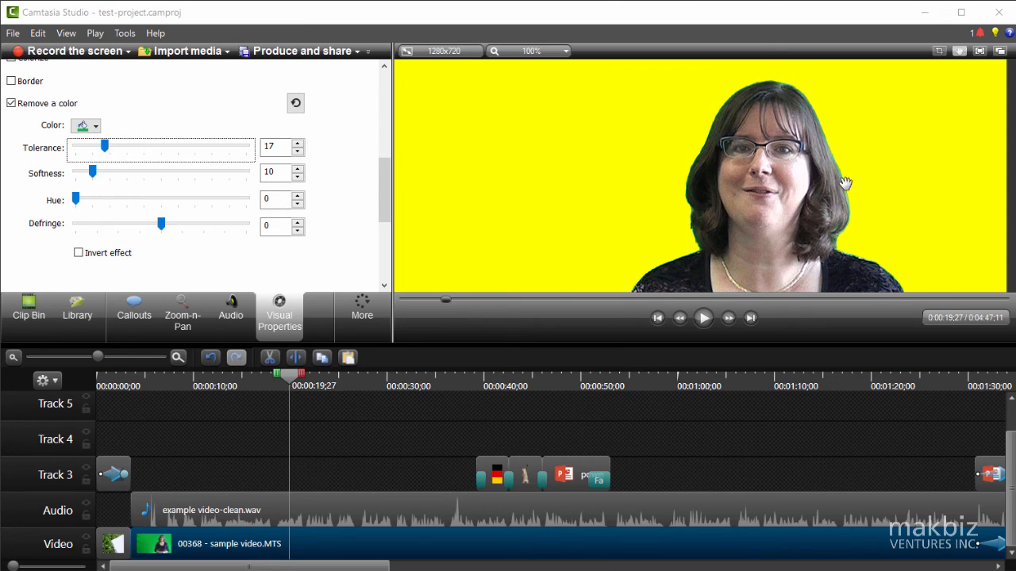
pyautogui.moveTo(837, 241); pyautogui.dragTo(831, 262)
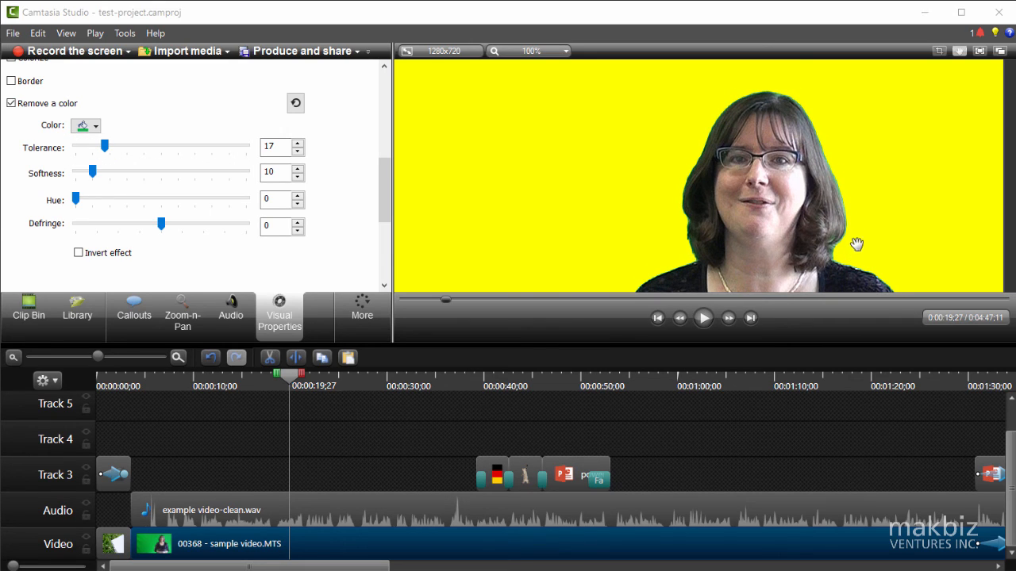
# Set the color removal's tolerance to 30 and its defringe to 13
pyautogui.moveTo(104, 147); pyautogui.dragTo(127, 151)
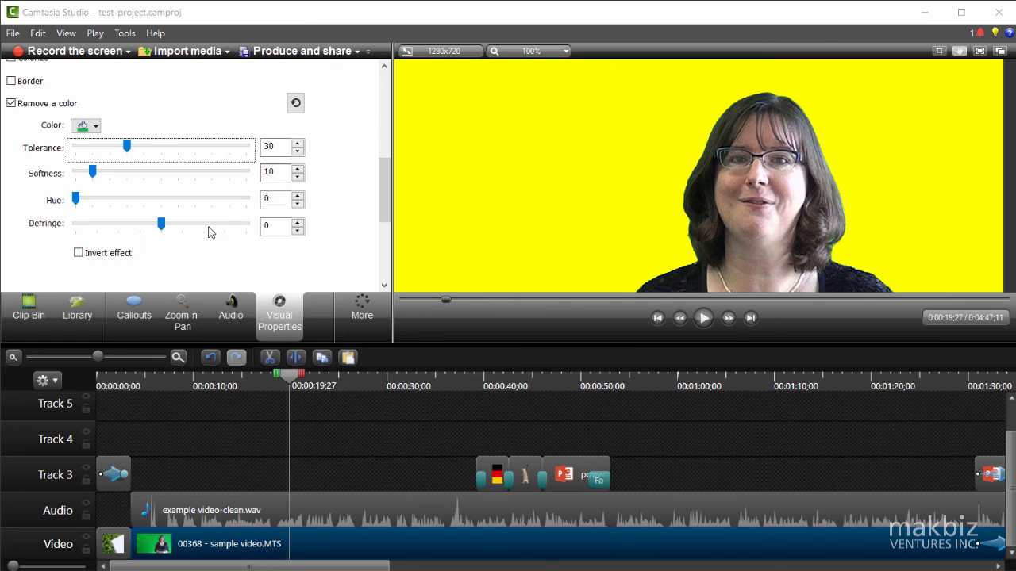
pyautogui.click(161, 224)
pyautogui.moveTo(159, 224); pyautogui.dragTo(171, 226)
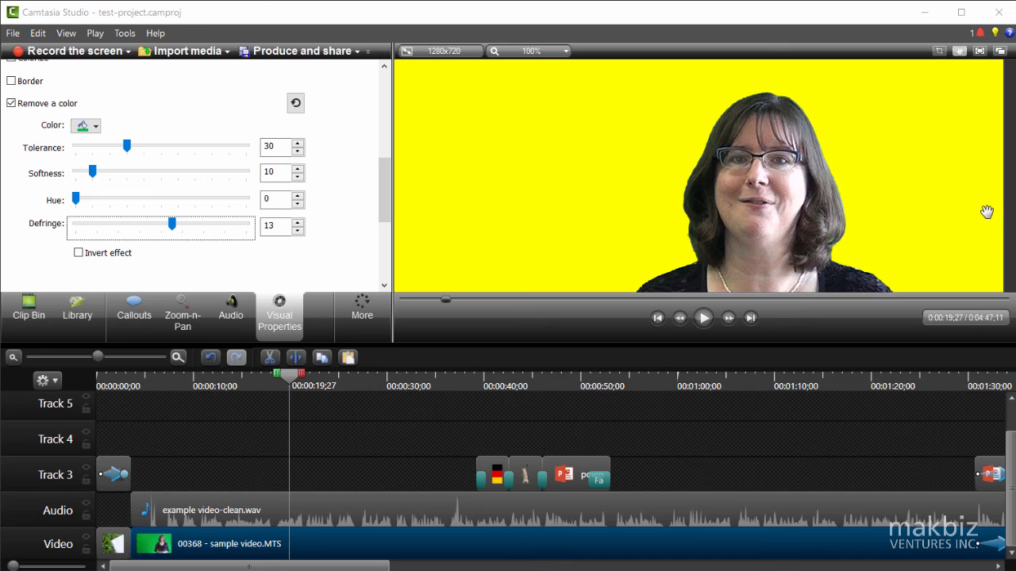
# Set the project's background color to black in the editing dimensions
pyautogui.click(540, 51)
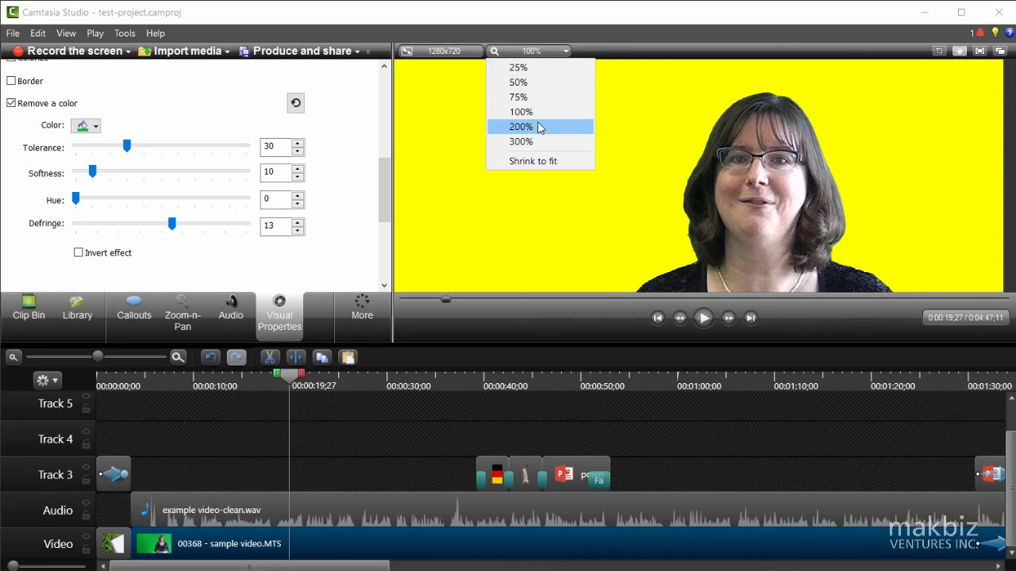
pyautogui.click(534, 161)
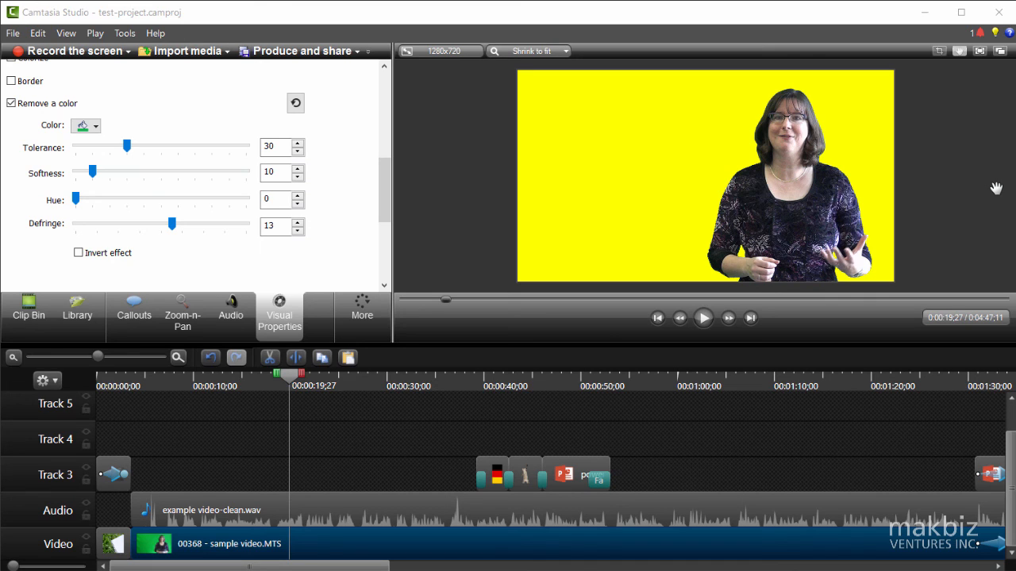
pyautogui.click(448, 51)
pyautogui.click(480, 372)
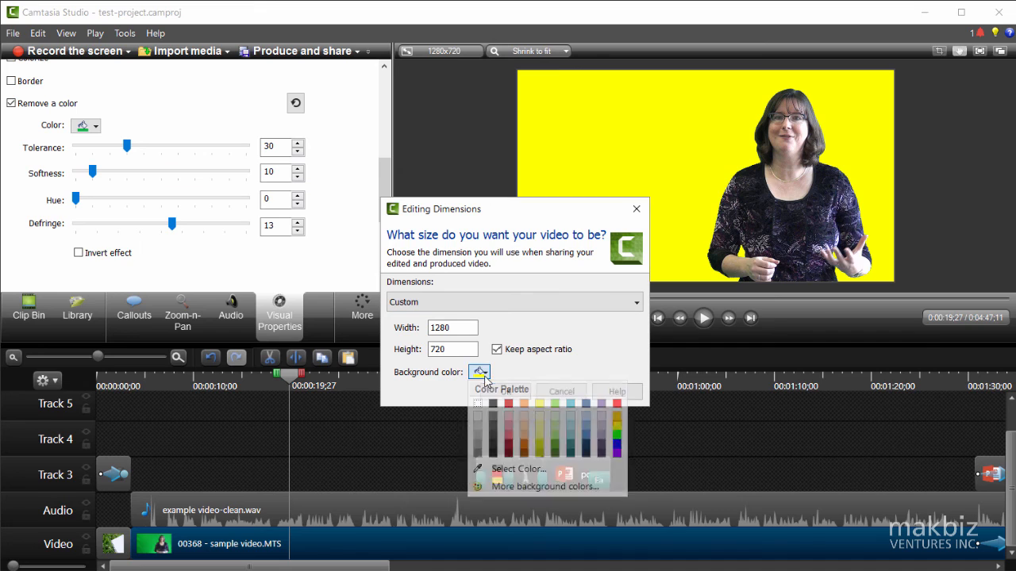
pyautogui.click(484, 419)
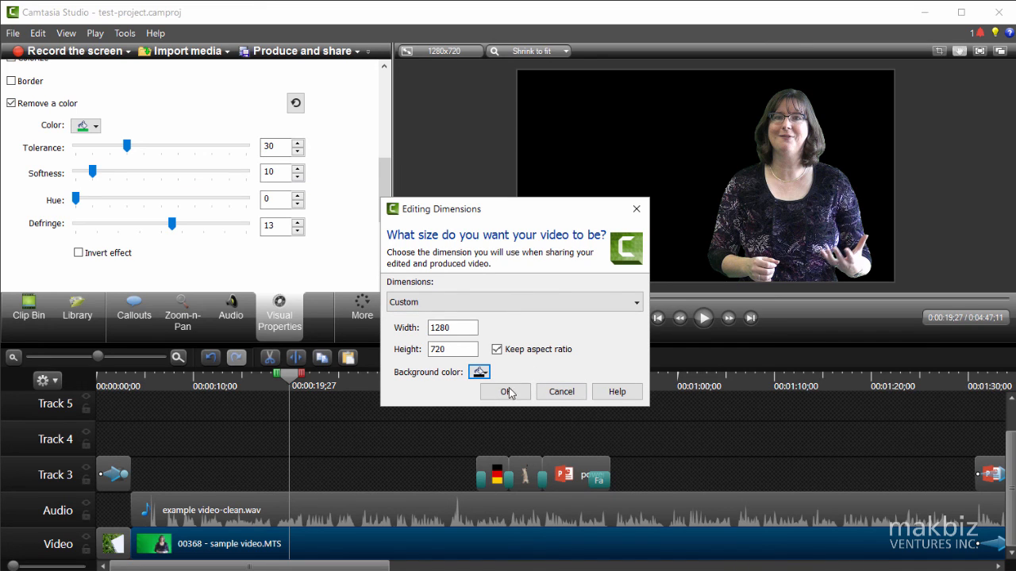
pyautogui.click(506, 392)
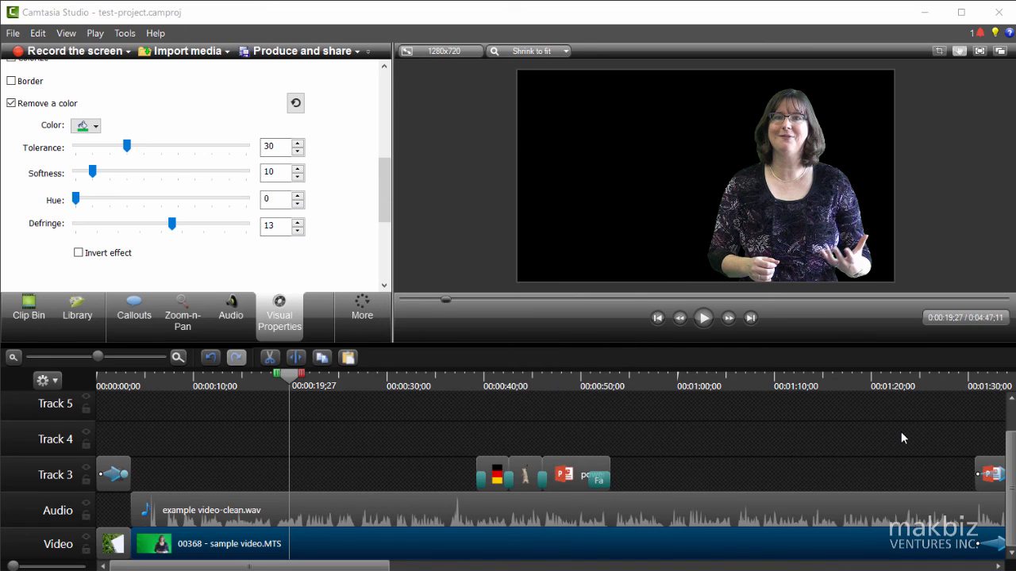